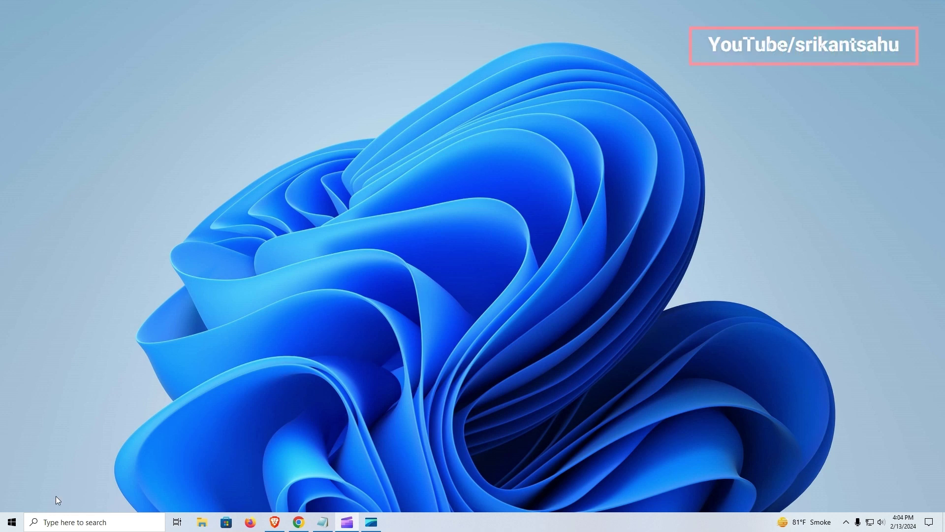
# Go to Settings > Update & Security > Windows Update and run Check for updates.
pyautogui.click(12, 521)
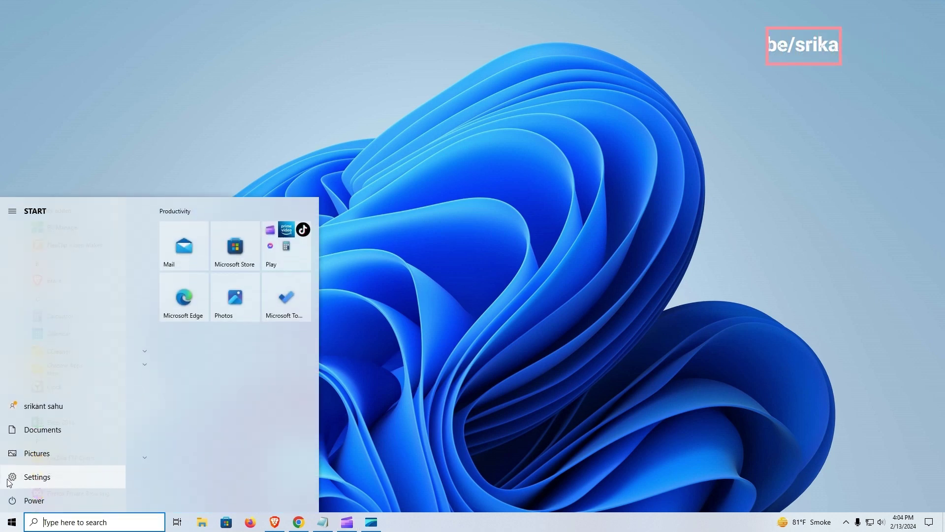
pyautogui.click(9, 481)
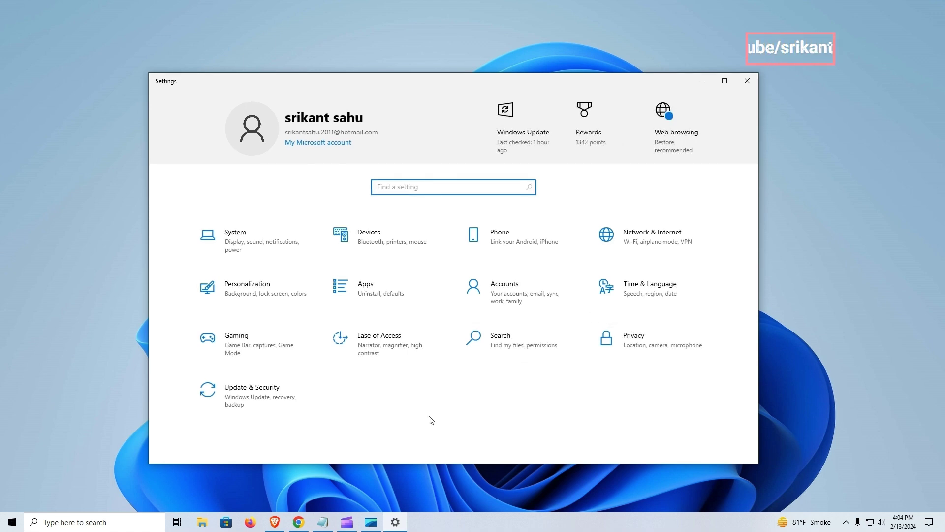
pyautogui.click(275, 400)
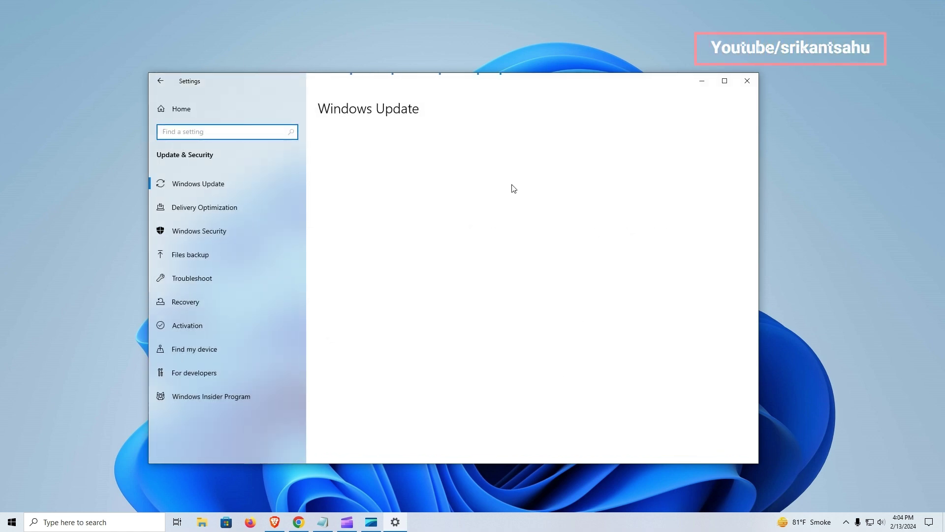
pyautogui.click(369, 172)
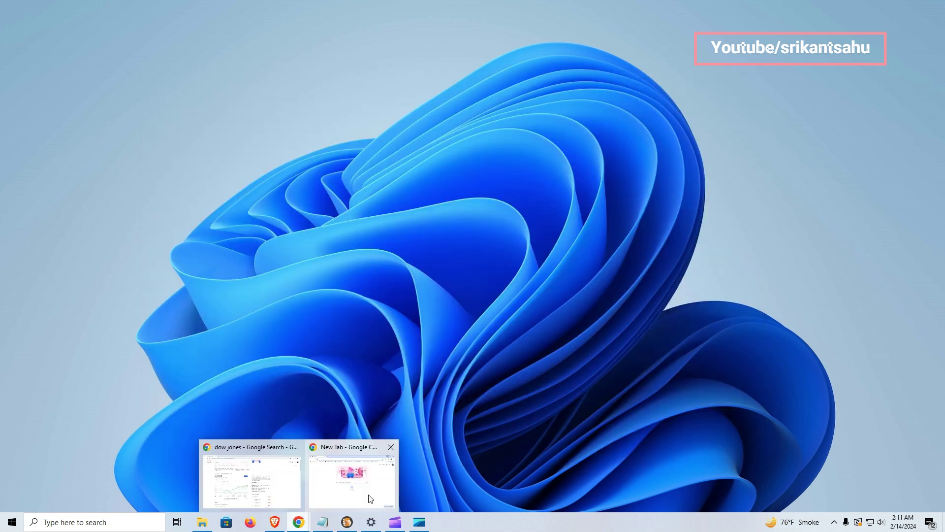
# Search Google for 'windows update catalog', open the Microsoft Update Catalog and paste KB5034763 into its search box.
pyautogui.click(350, 475)
pyautogui.click(320, 115)
pyautogui.write('windows update catalog')
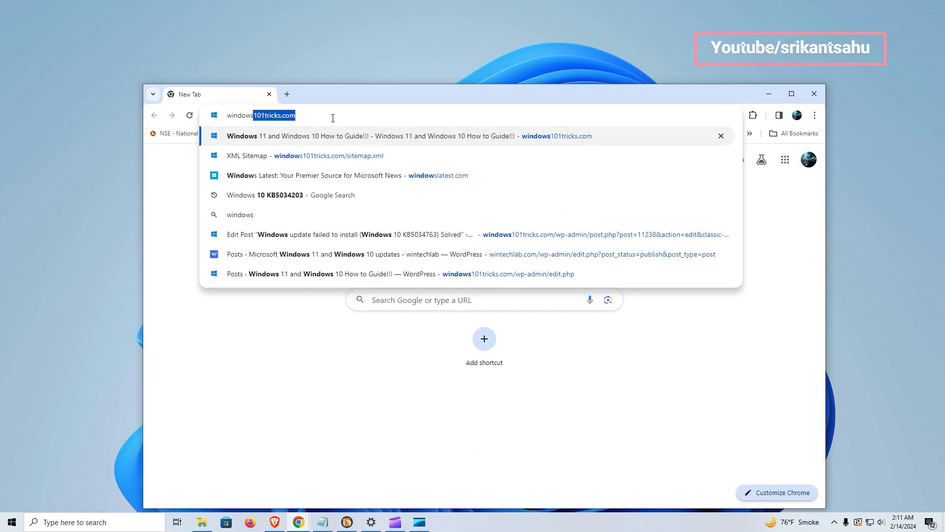
pyautogui.click(264, 157)
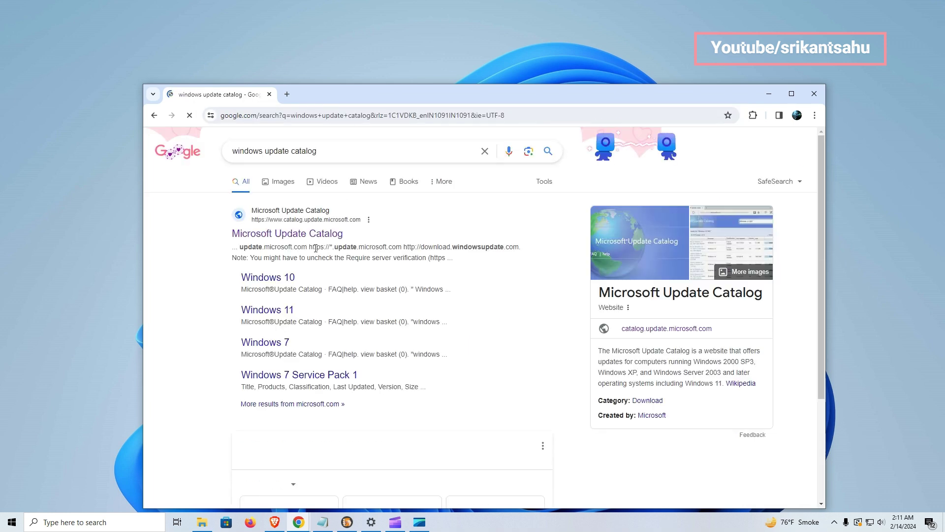
pyautogui.click(246, 234)
pyautogui.moveTo(437, 92); pyautogui.dragTo(424, 38)
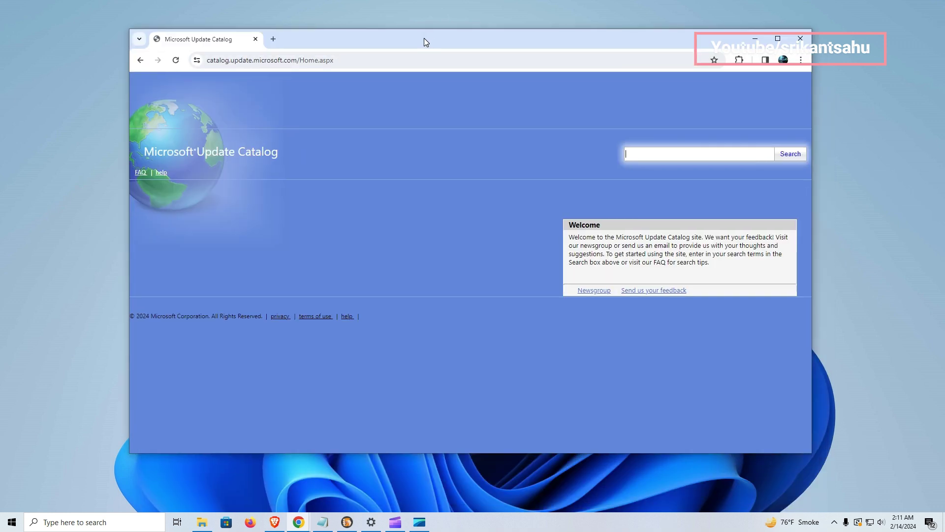
pyautogui.write('KB5034763')
# In a new tab, search 'windows 10 KB5034763' and open the Microsoft Support article for it.
pyautogui.click(274, 39)
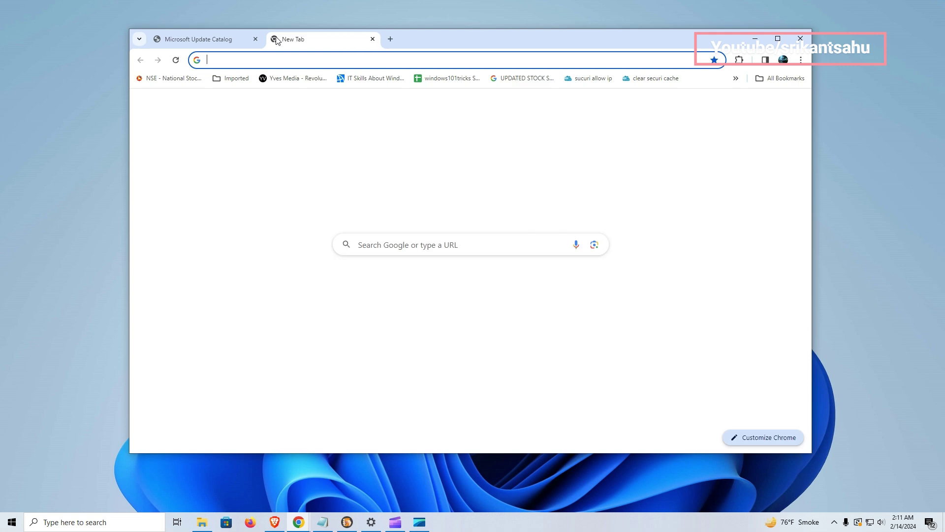
pyautogui.write('windows 10')
pyautogui.press('Return')
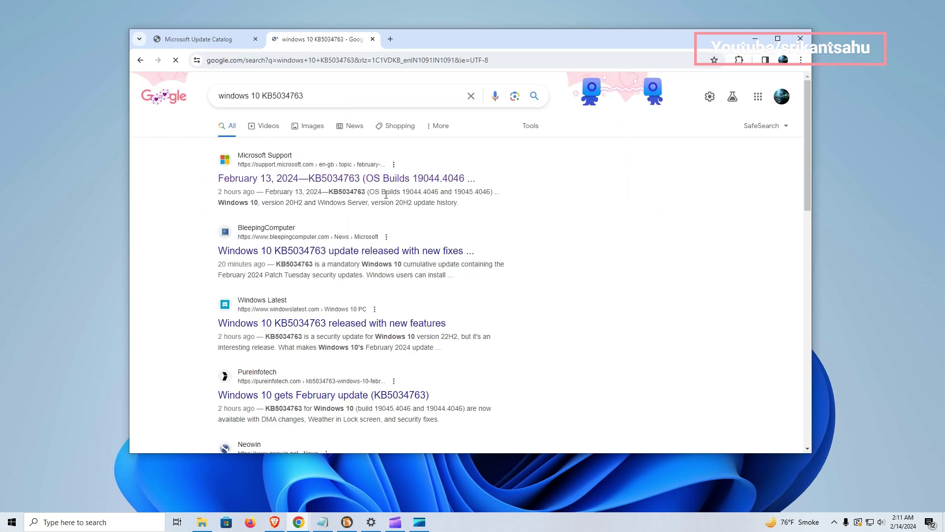
pyautogui.click(369, 180)
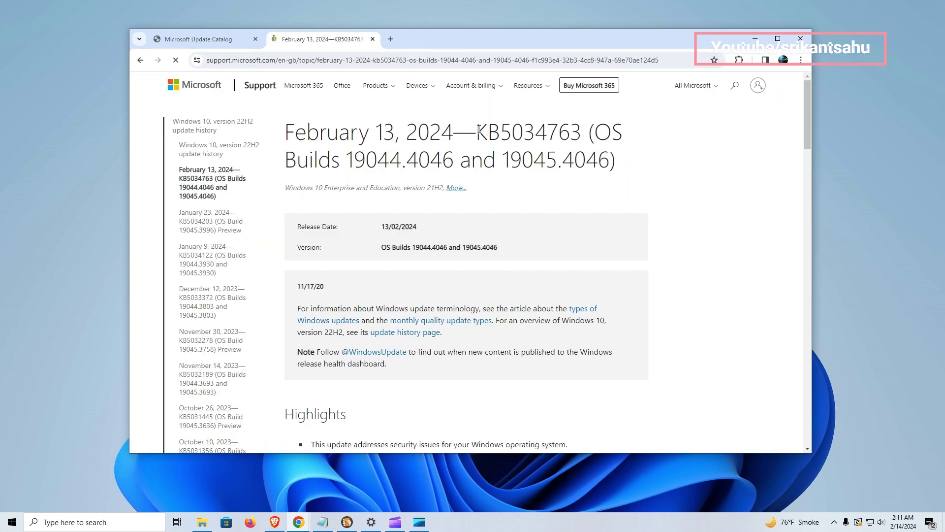
pyautogui.moveTo(477, 132); pyautogui.dragTo(582, 133)
# Search the catalog for KB5034763 and download the 22H2 x64 .msu package (789 MB).
pyautogui.click(198, 39)
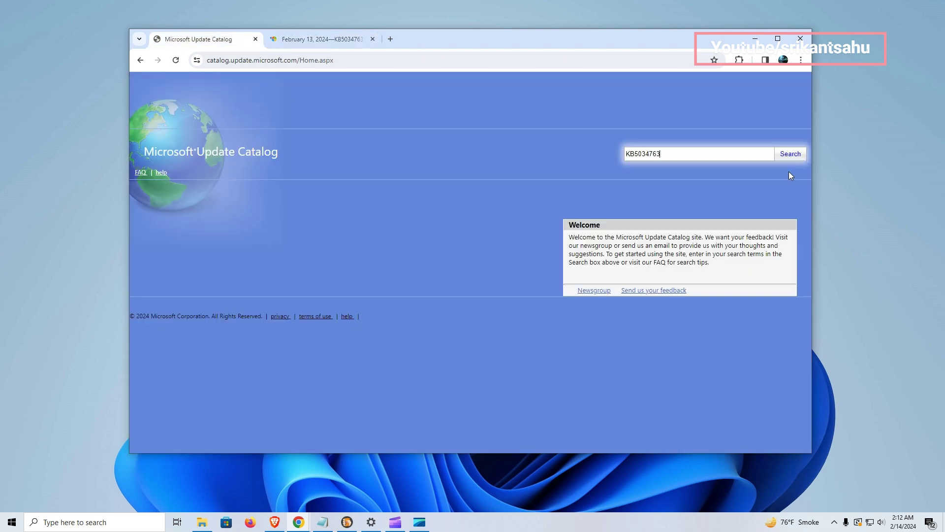
pyautogui.click(789, 154)
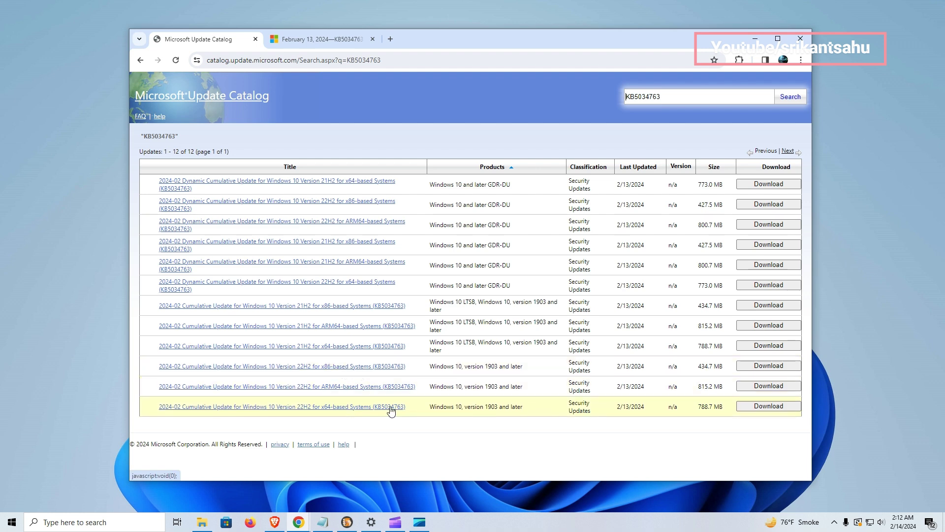
pyautogui.click(778, 412)
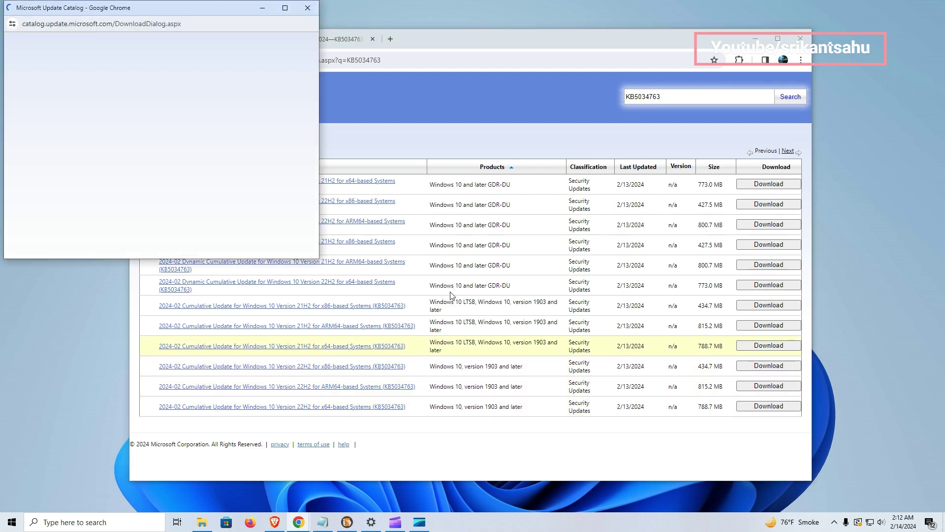
pyautogui.moveTo(182, 12); pyautogui.dragTo(294, 57)
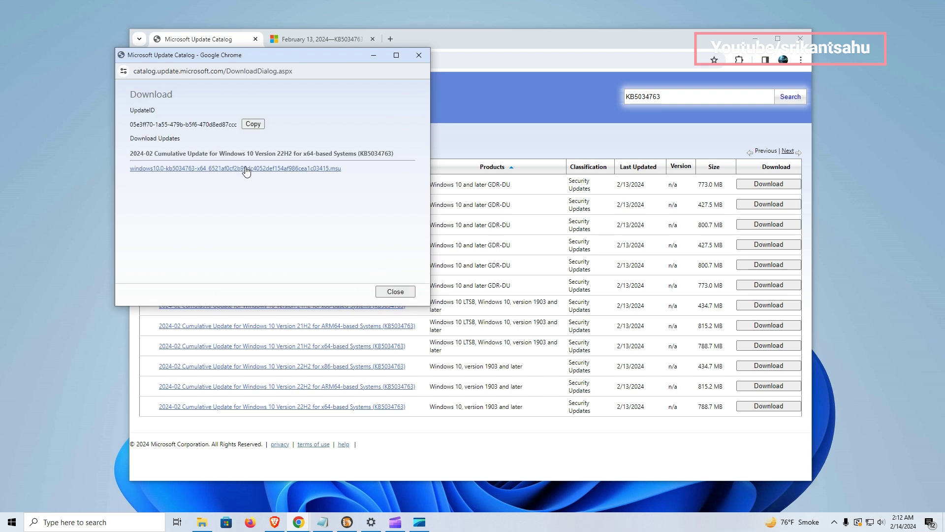
pyautogui.click(226, 169)
pyautogui.click(422, 71)
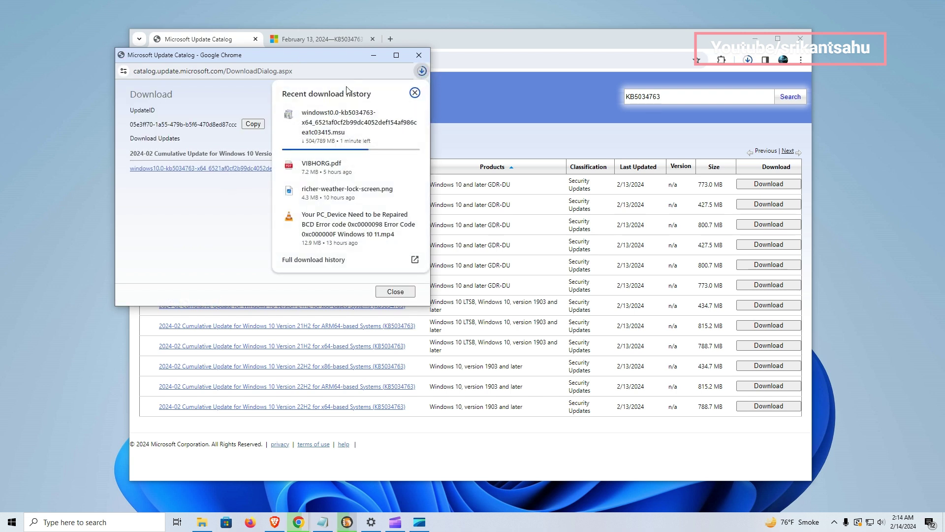
pyautogui.click(229, 190)
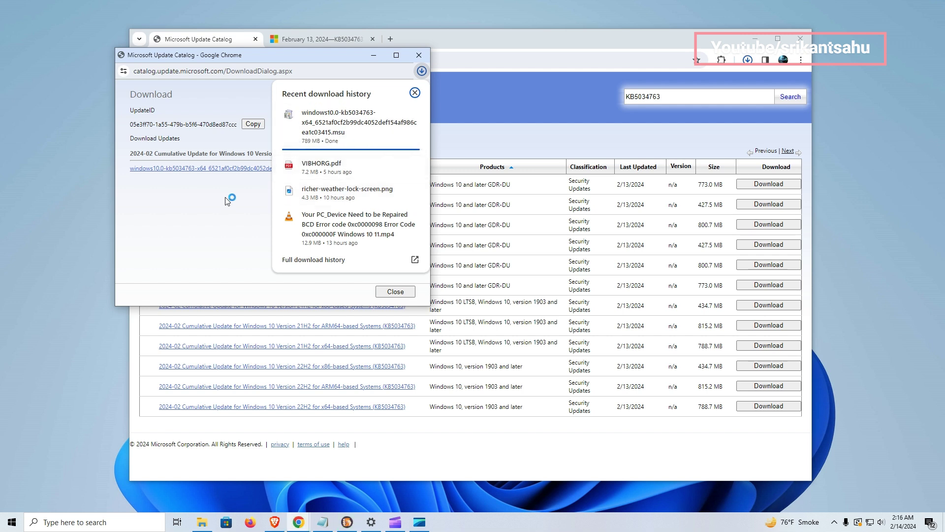
# Show the downloaded KB5034763 .msu in File Explorer and open it with the standalone installer.
pyautogui.moveTo(396, 118)
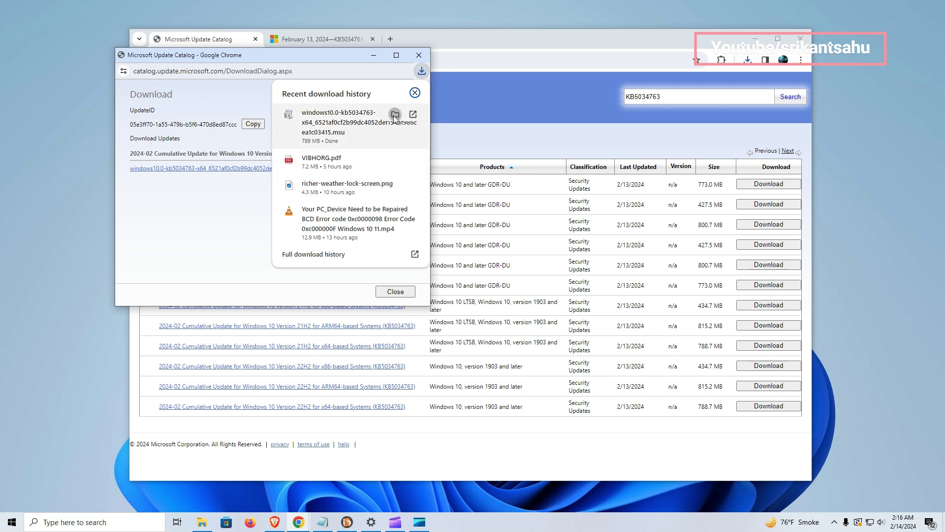
pyautogui.click(395, 115)
pyautogui.click(458, 288)
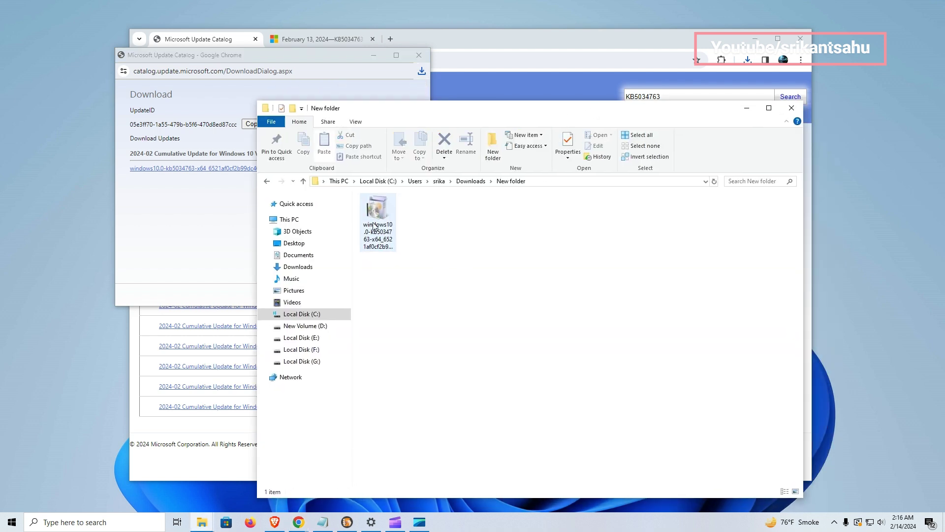
pyautogui.rightClick(373, 226)
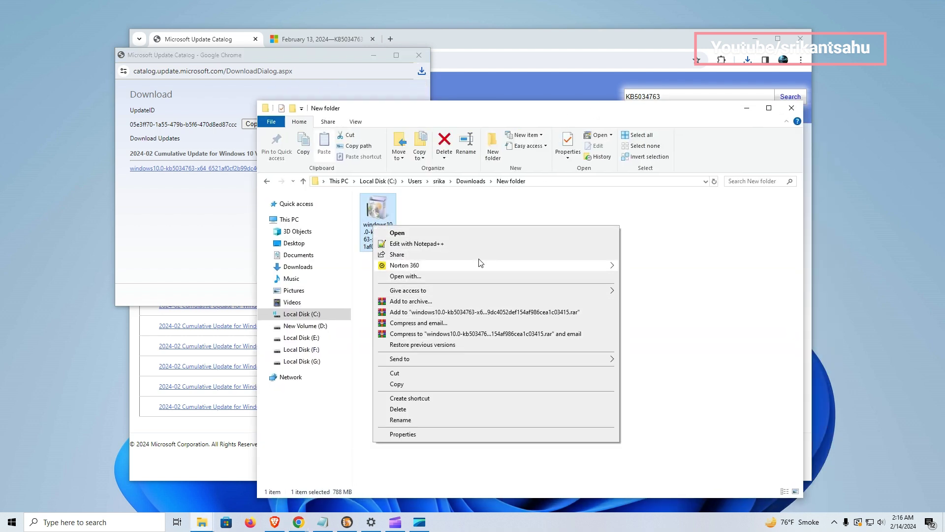
pyautogui.click(411, 234)
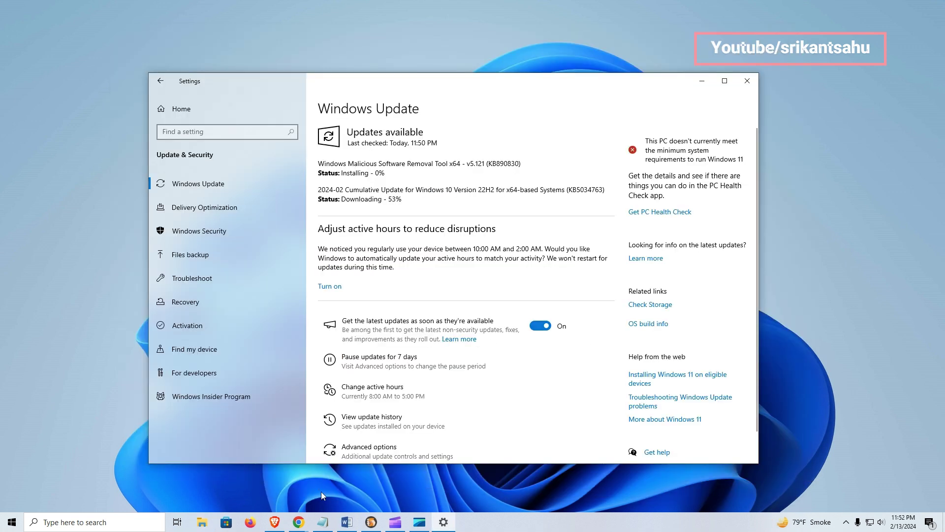
# Load the pasted KB5034763 support article URL and read its Highlights bullet.
pyautogui.moveTo(299, 522)
pyautogui.click(347, 495)
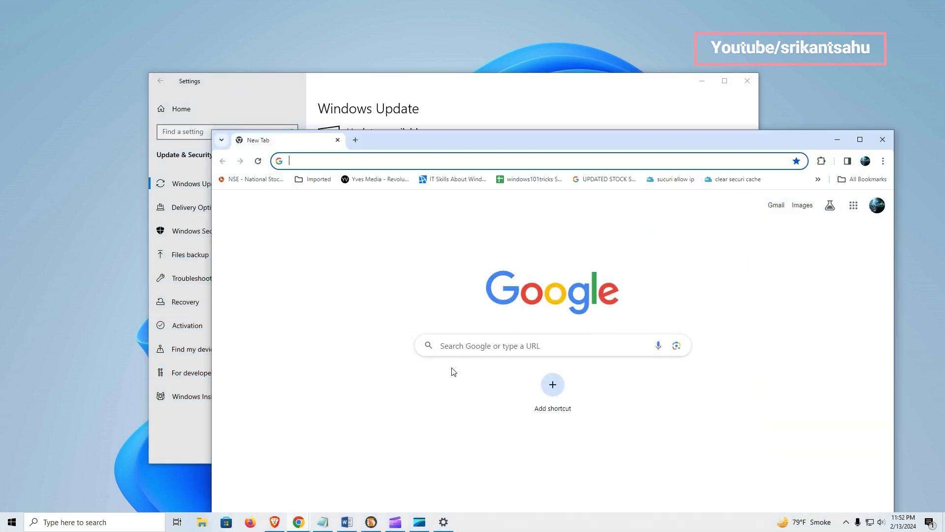
pyautogui.moveTo(426, 140); pyautogui.dragTo(389, 69)
pyautogui.write('https://support.microsoft.com/en-gb/topic/february-13-2024-kb5034763-os-builds-19044-4046-and-19045-4046-f1c993e4-32b3-4cc8-947a-69e70ae124d5')
pyautogui.press('Return')
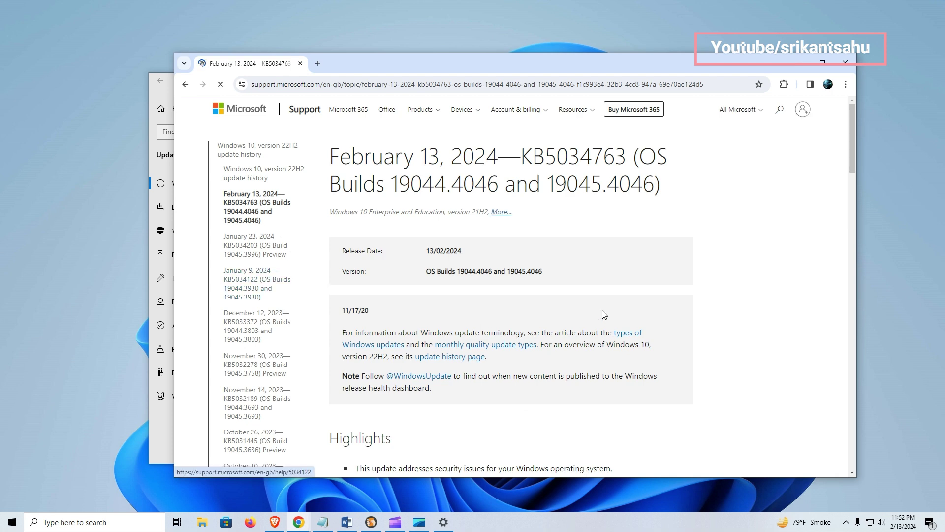
pyautogui.scroll(-5, 545, 312)
pyautogui.moveTo(358, 224); pyautogui.dragTo(649, 223)
# Expand the 21H2 editions improvements list and read through it.
pyautogui.click(681, 372)
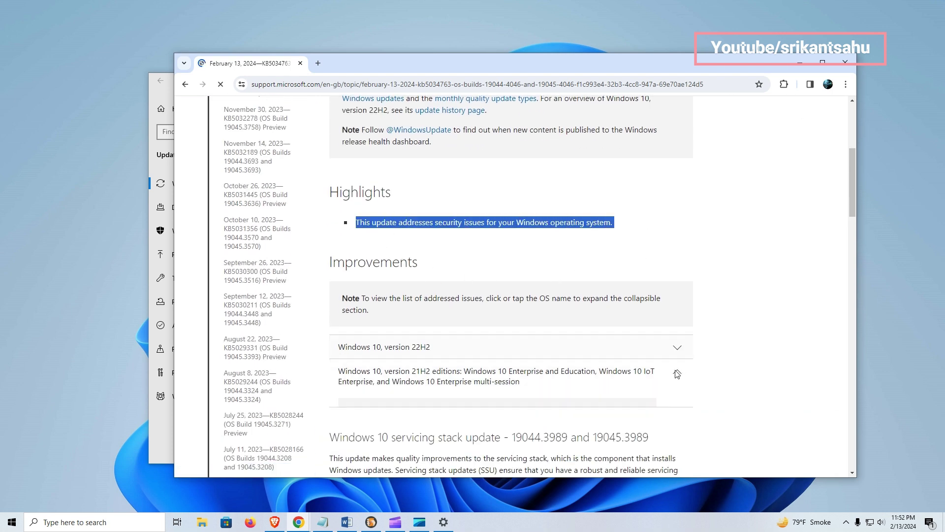
pyautogui.scroll(-3, 640, 339)
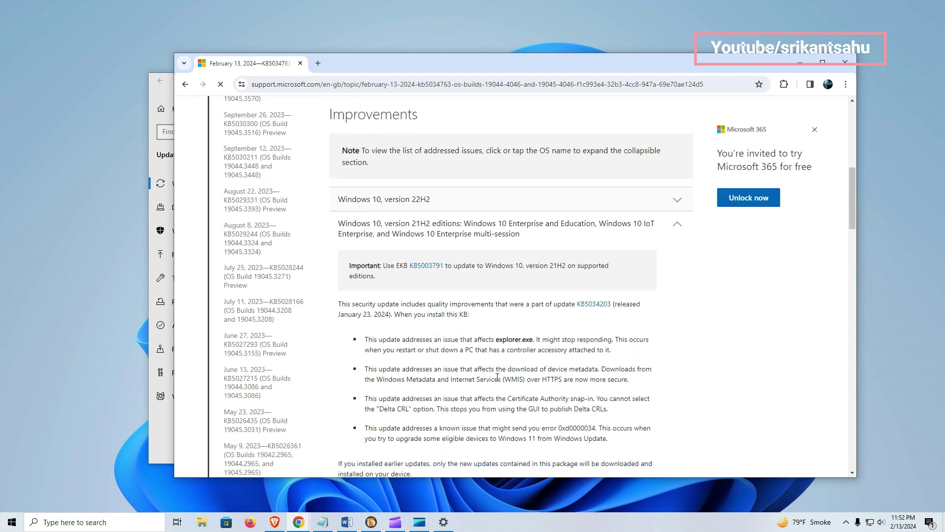
pyautogui.scroll(-4, 498, 378)
pyautogui.scroll(3, 497, 377)
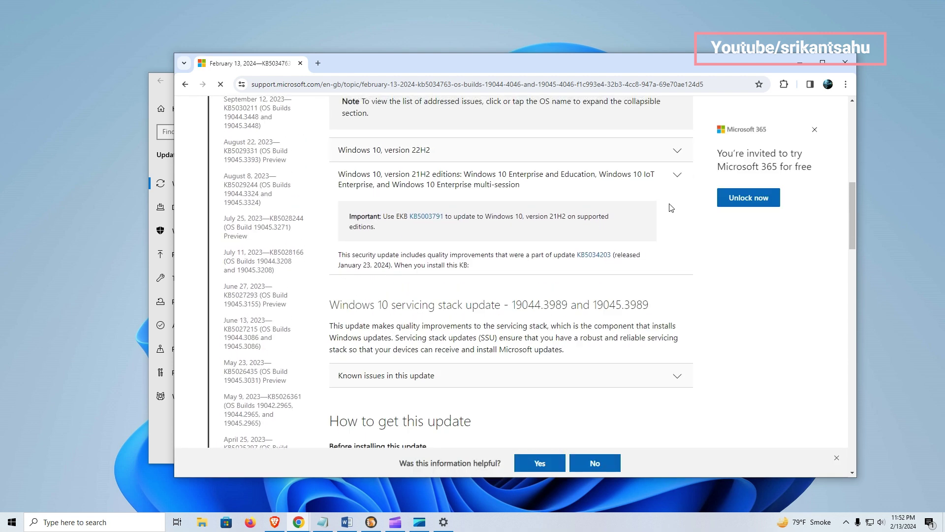
pyautogui.scroll(7, 591, 320)
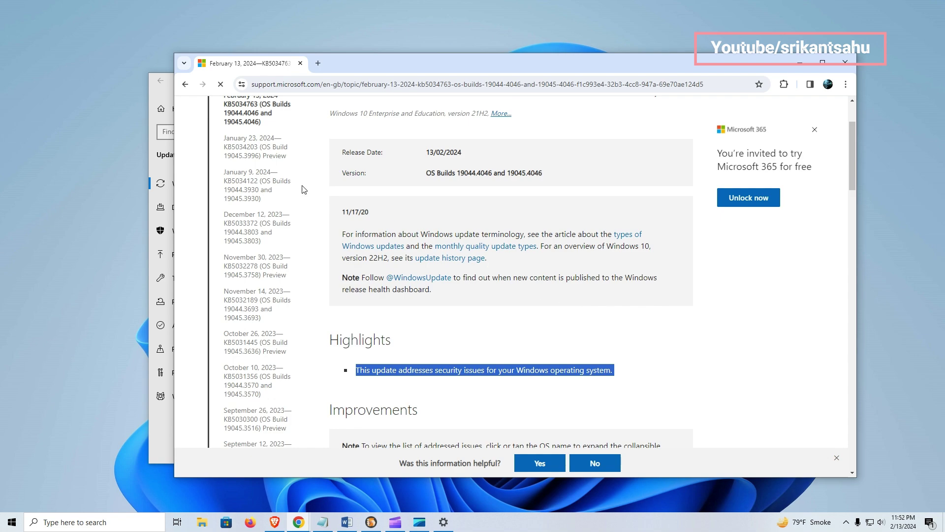
# Open the January 23, 2024 KB5034203 article and find its lock-screen weather sentence.
pyautogui.click(254, 150)
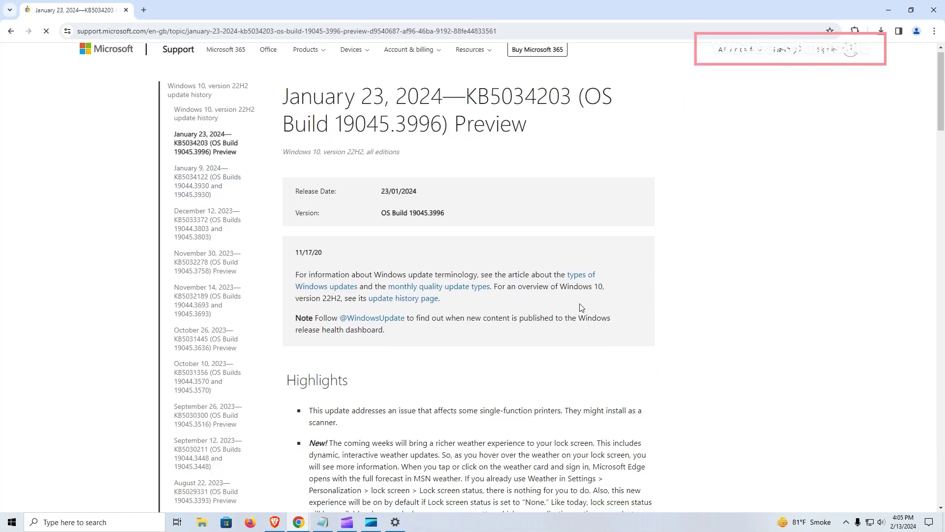
pyautogui.scroll(-6, 581, 307)
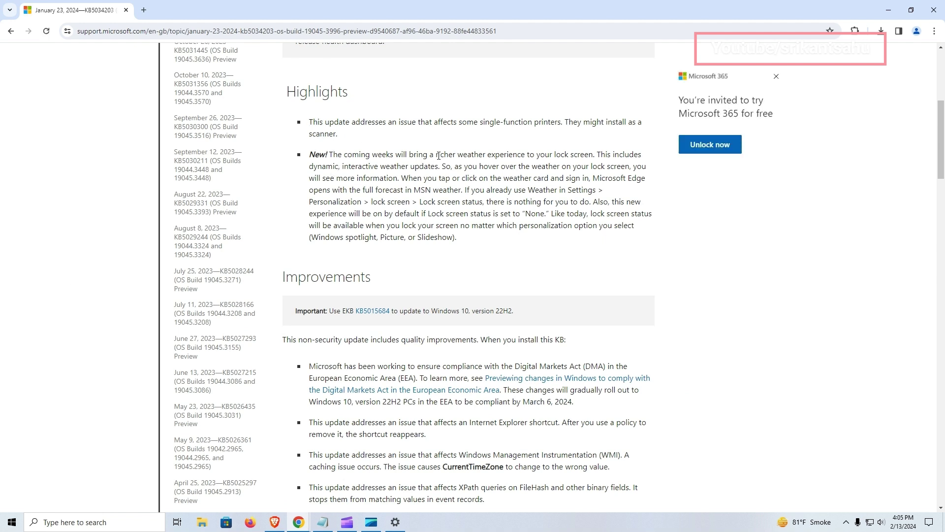
pyautogui.moveTo(410, 154); pyautogui.dragTo(438, 168)
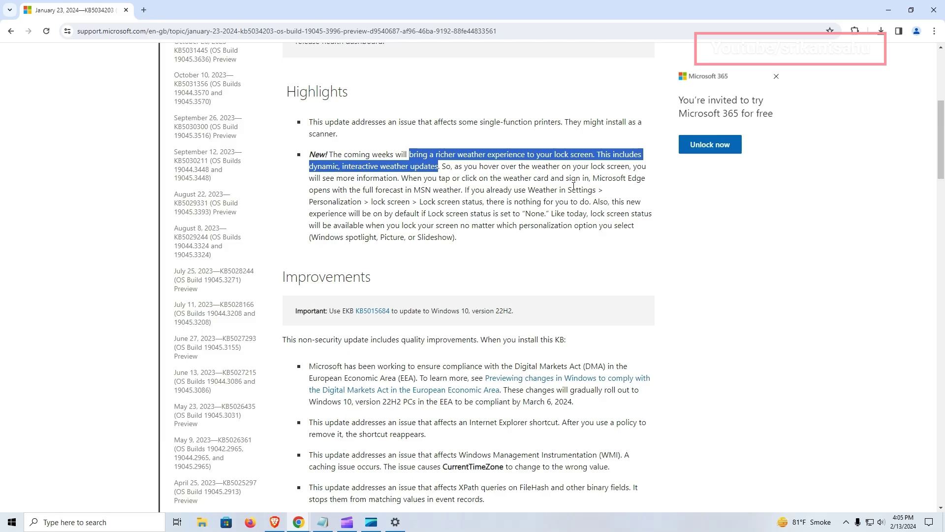
# Select the Settings > Personalization > Lock screen status path in the KB5034203 article.
pyautogui.moveTo(568, 190); pyautogui.dragTo(585, 203)
# In Personalization > Lock screen, change the detailed-status app from Calendar to News and interests.
pyautogui.click(11, 522)
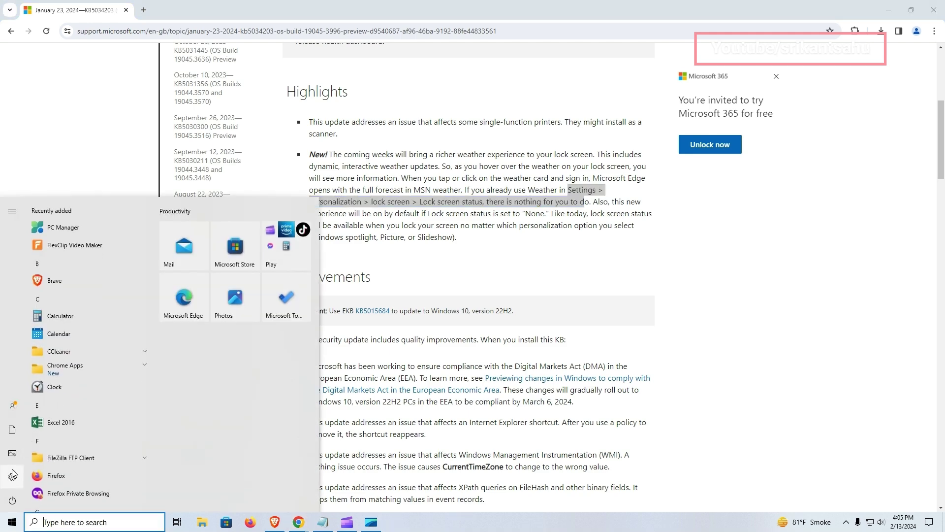
pyautogui.click(12, 477)
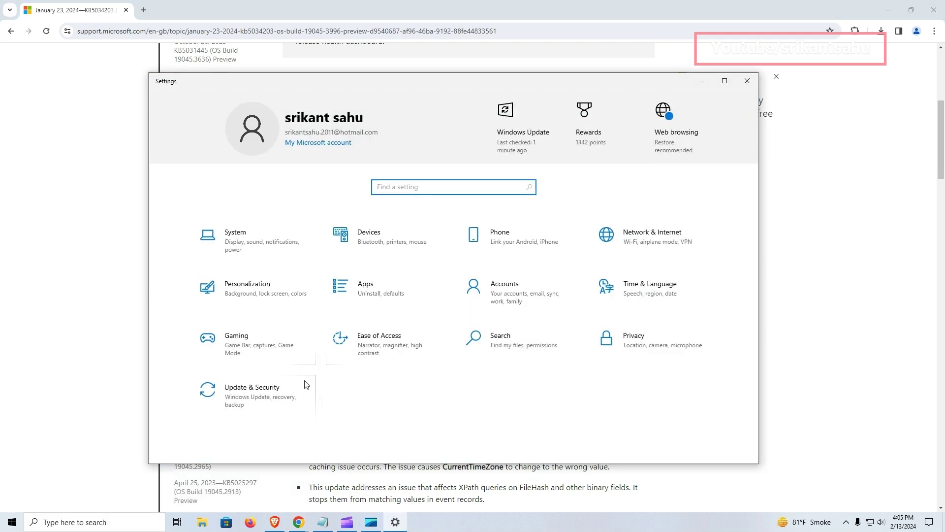
pyautogui.click(266, 300)
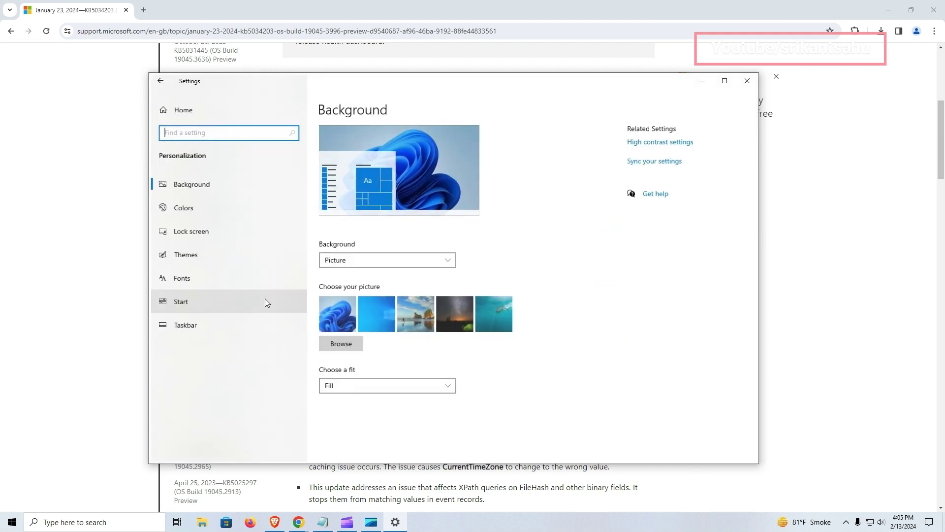
pyautogui.click(185, 232)
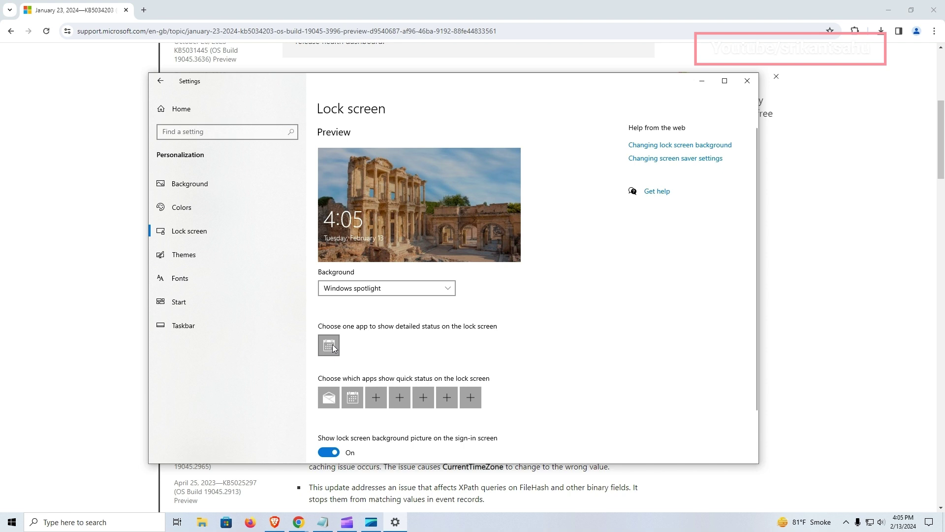
pyautogui.click(329, 345)
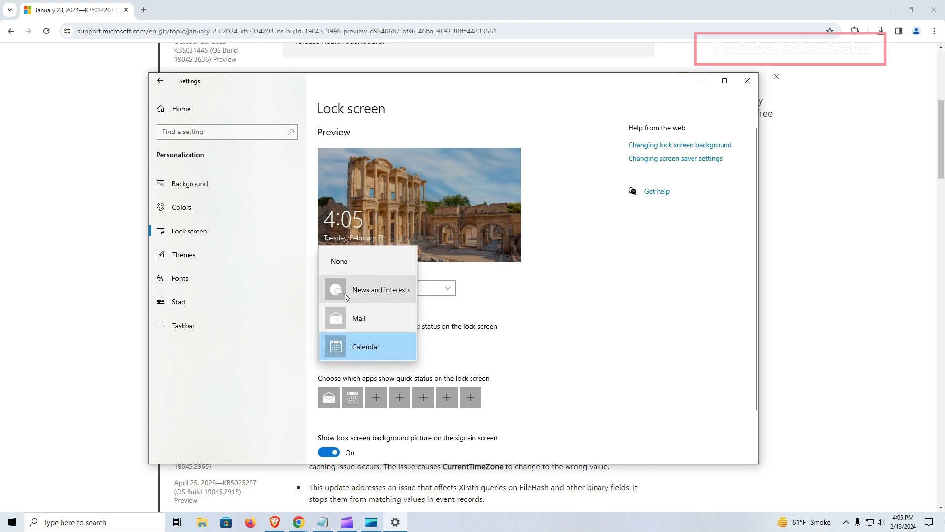
pyautogui.click(347, 296)
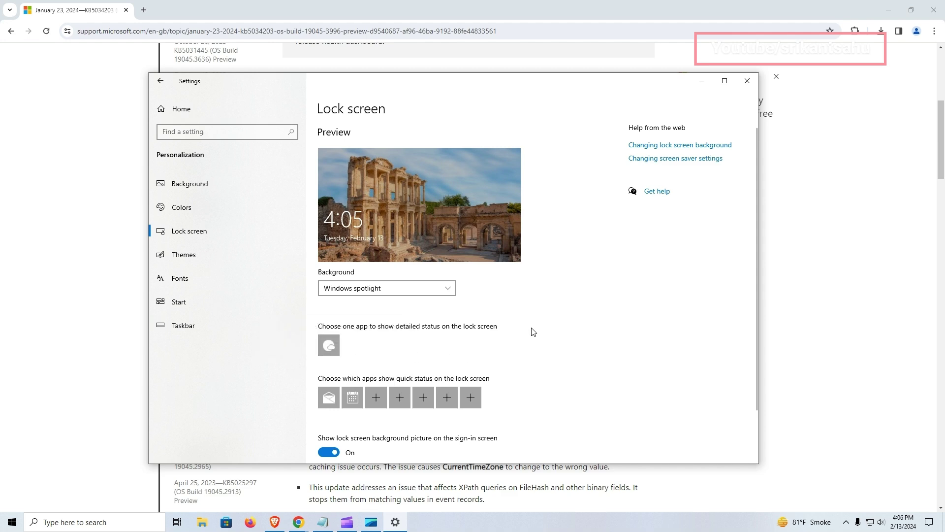
# Minimize Settings and read the KB5034203 Highlights on lock-screen weather being on by default and single-function printers.
pyautogui.click(702, 80)
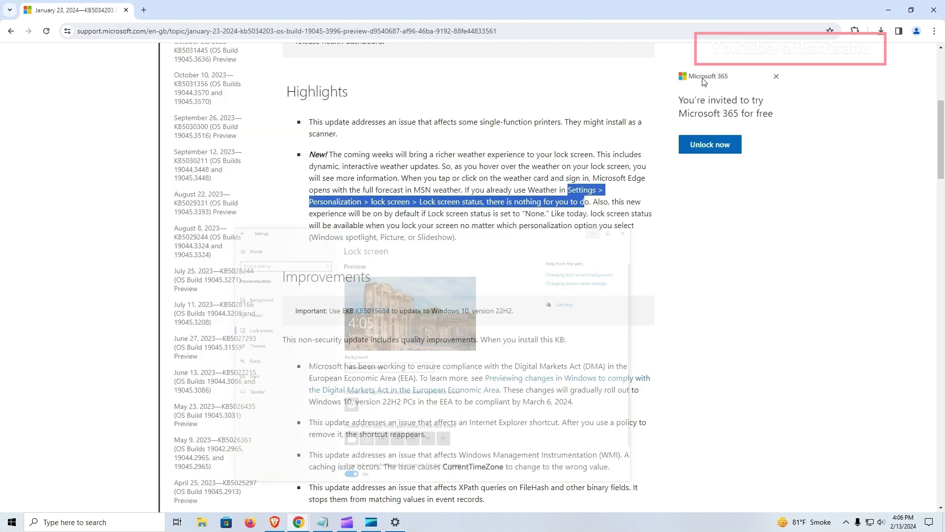
pyautogui.click(619, 202)
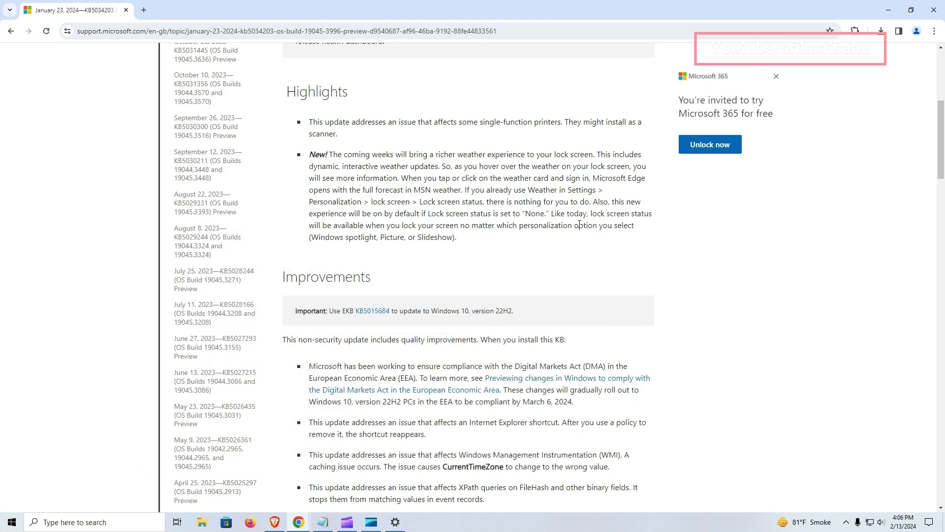
pyautogui.moveTo(617, 202)
pyautogui.mouseDown()
pyautogui.moveTo(419, 220)
pyautogui.moveTo(622, 210)
pyautogui.mouseUp()
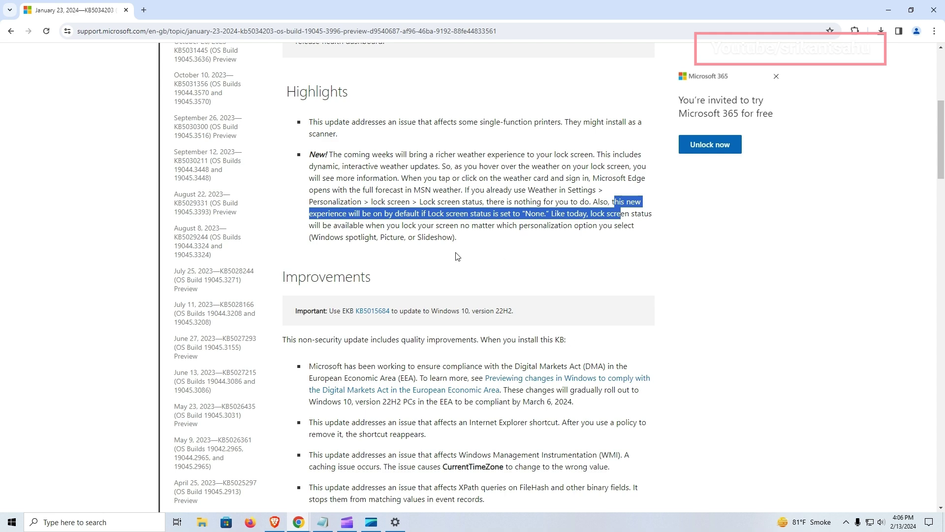
pyautogui.click(383, 131)
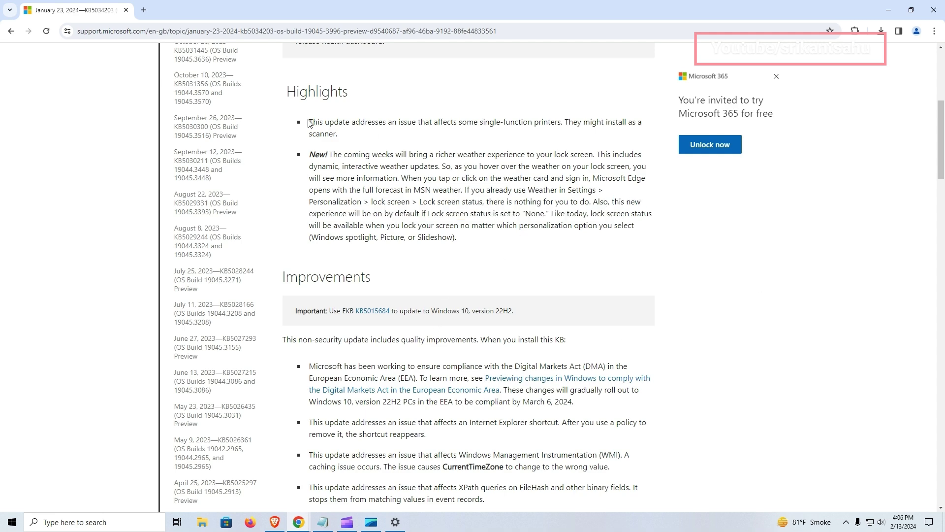
pyautogui.moveTo(310, 123); pyautogui.dragTo(346, 136)
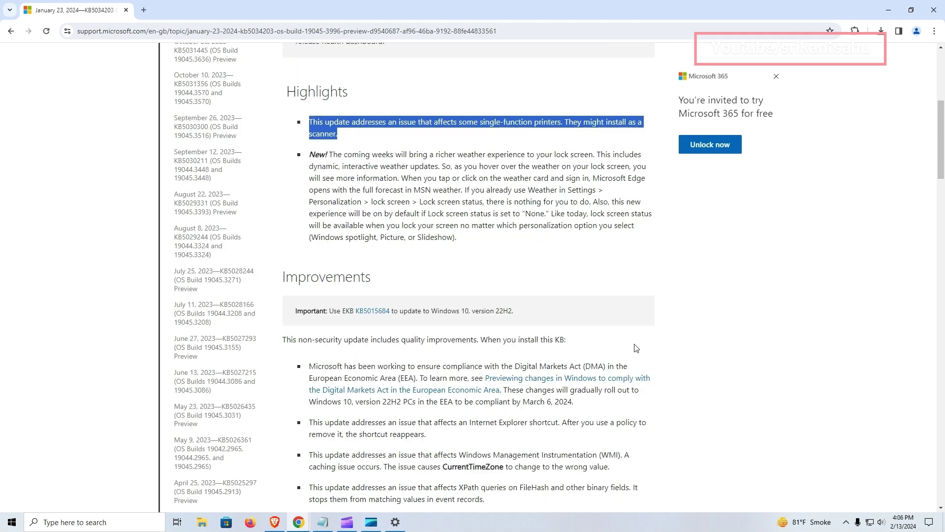
# Scroll to Improvements and read the Digital Markets Act and Internet Explorer shortcut bullets.
pyautogui.scroll(-5, 370, 135)
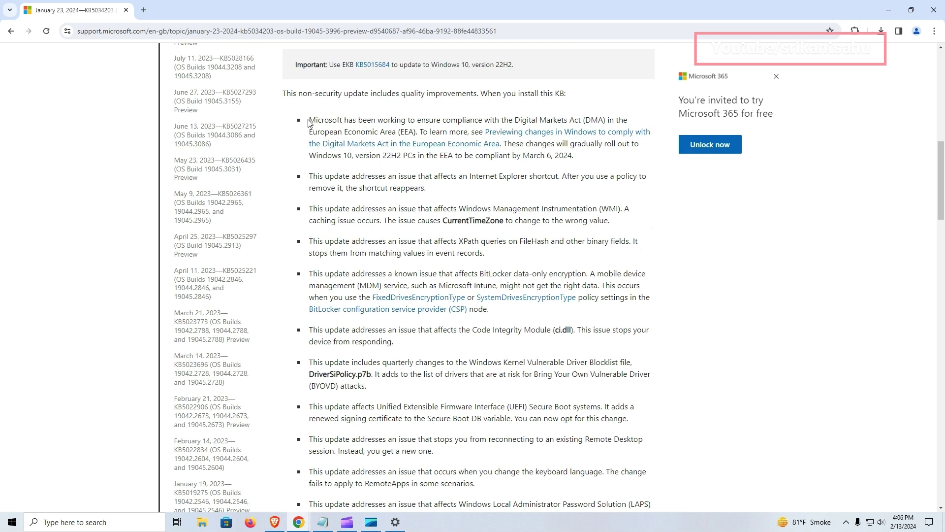
pyautogui.moveTo(309, 123); pyautogui.dragTo(420, 132)
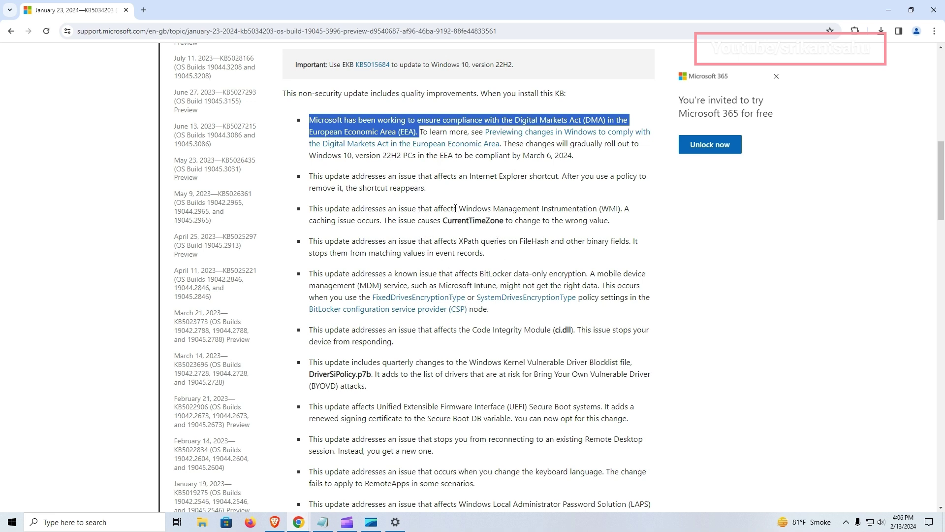
pyautogui.moveTo(353, 177); pyautogui.dragTo(556, 177)
pyautogui.click(503, 228)
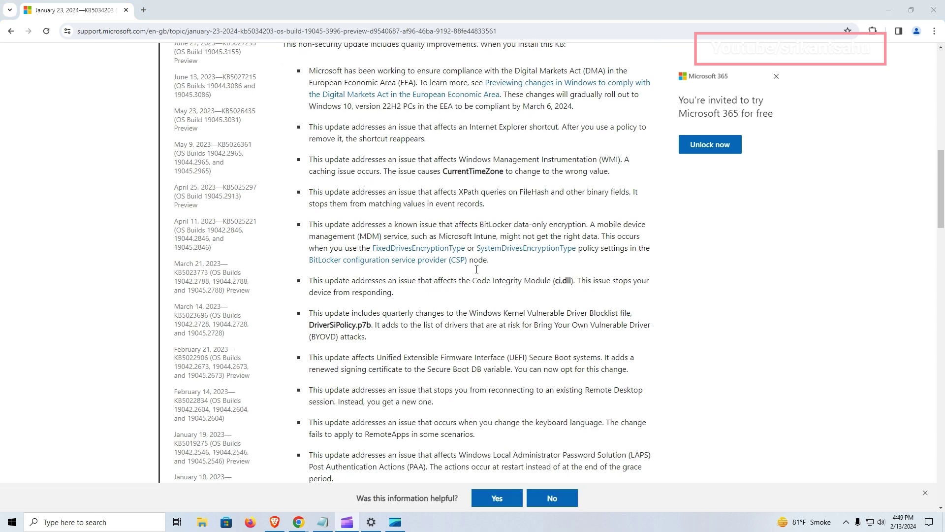
# Read the Remote Desktop reconnection and BitLocker data-only encryption fix bullets.
pyautogui.scroll(-3, 477, 269)
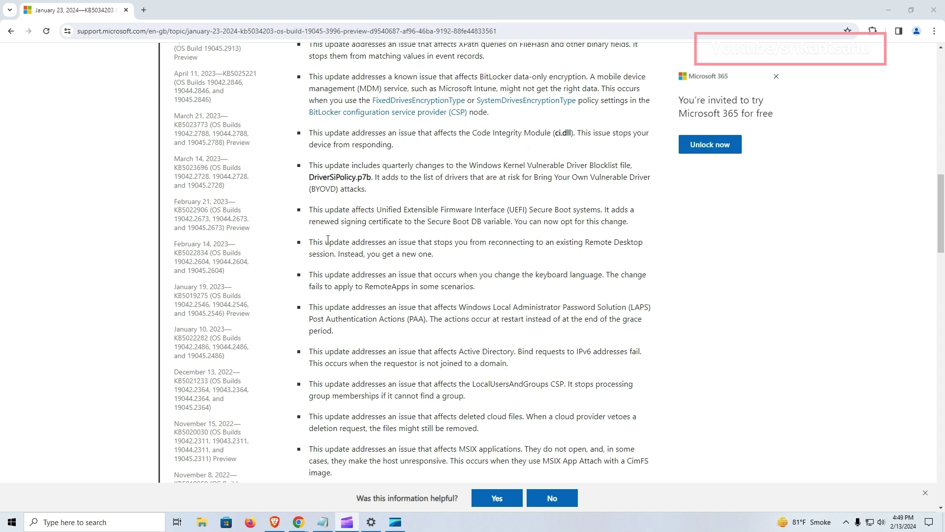
pyautogui.moveTo(309, 240); pyautogui.dragTo(438, 260)
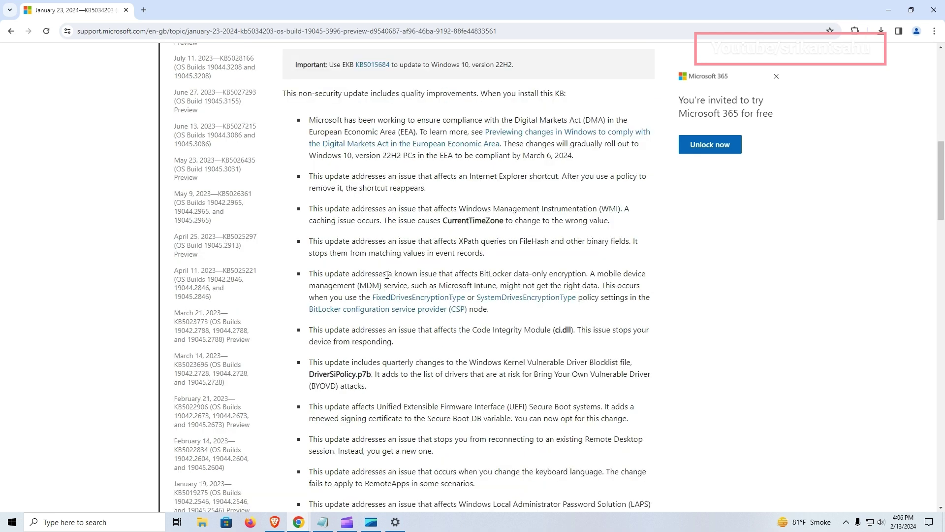
pyautogui.moveTo(354, 275); pyautogui.dragTo(587, 275)
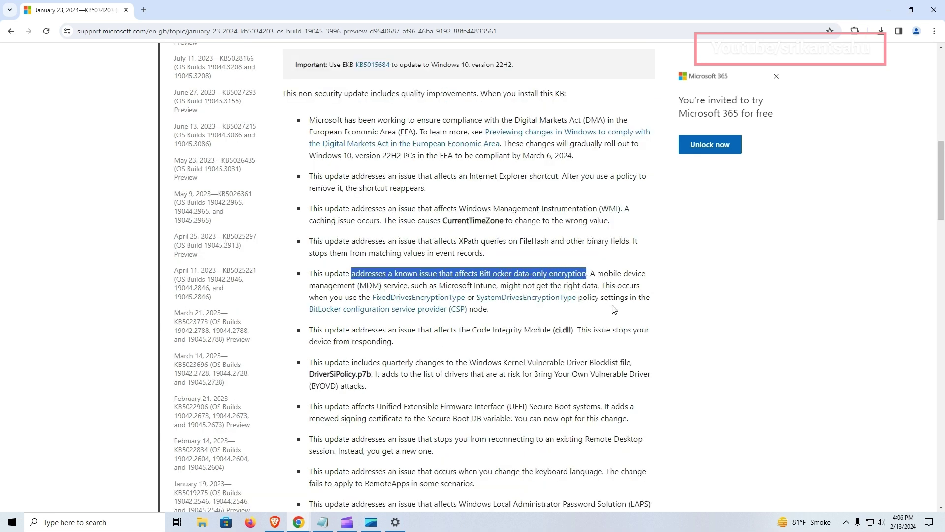
# Scroll through the remaining improvements down to the Windows 10 servicing stack update section.
pyautogui.scroll(-2, 620, 311)
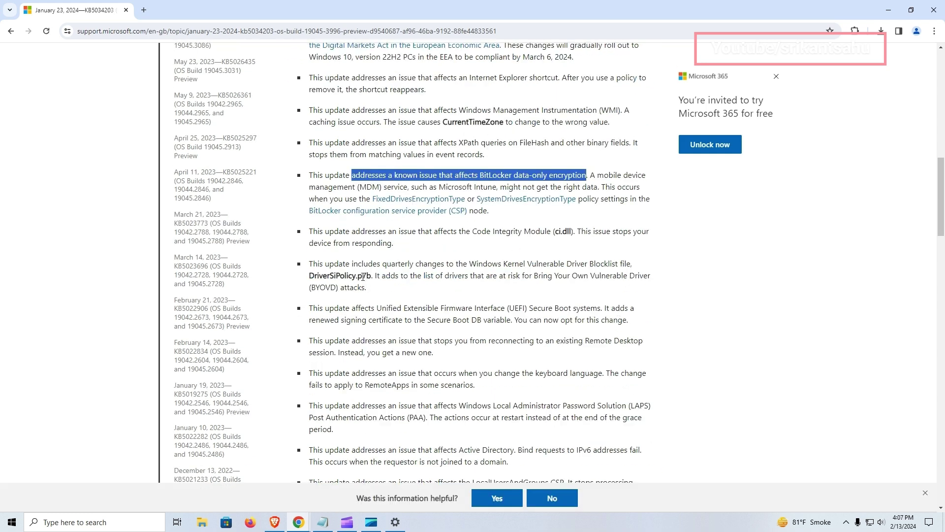
pyautogui.scroll(-3, 383, 282)
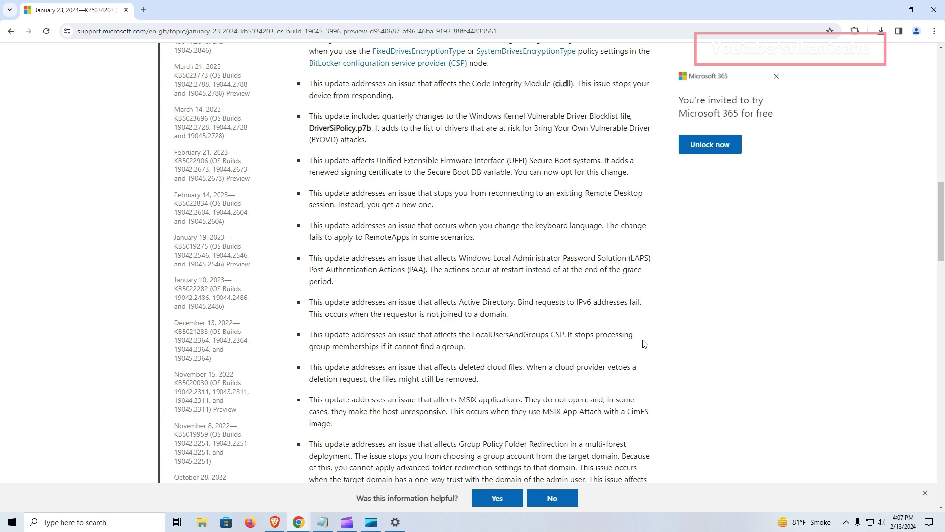
pyautogui.scroll(-3, 644, 343)
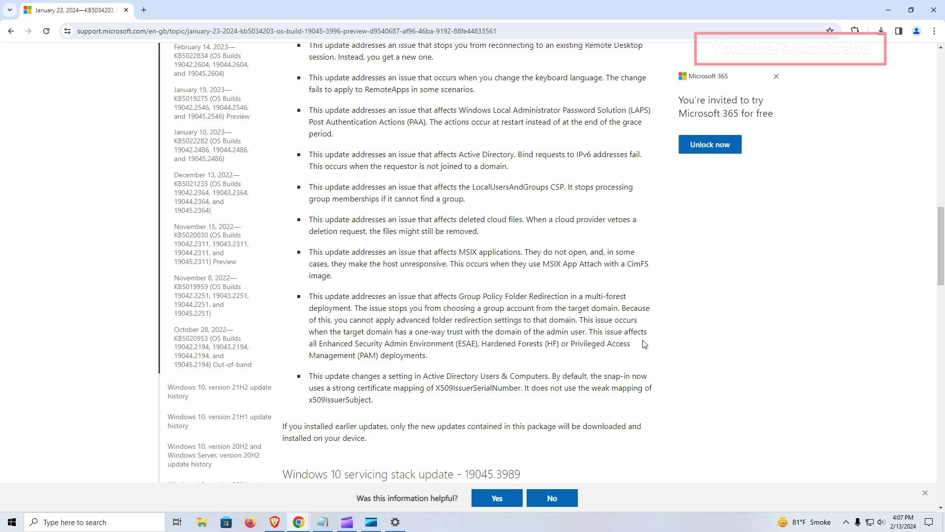
pyautogui.scroll(4, 644, 344)
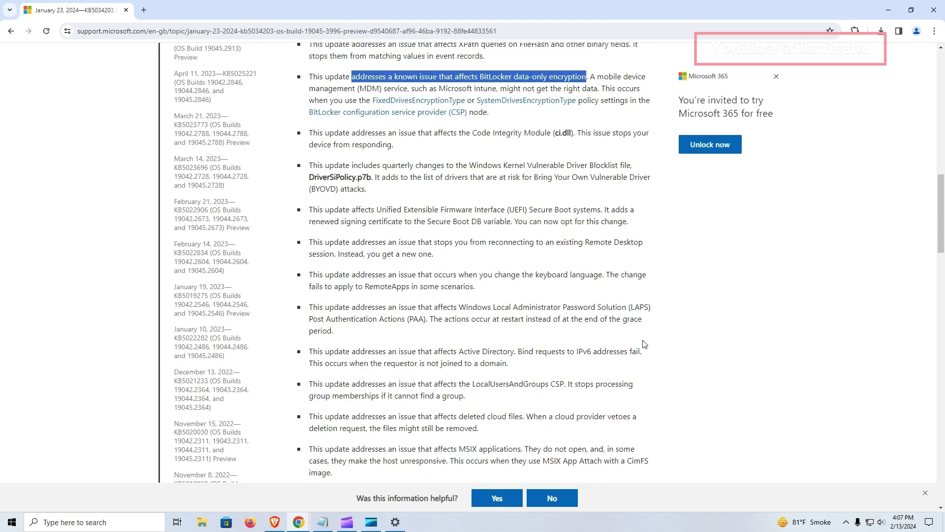
pyautogui.click(553, 311)
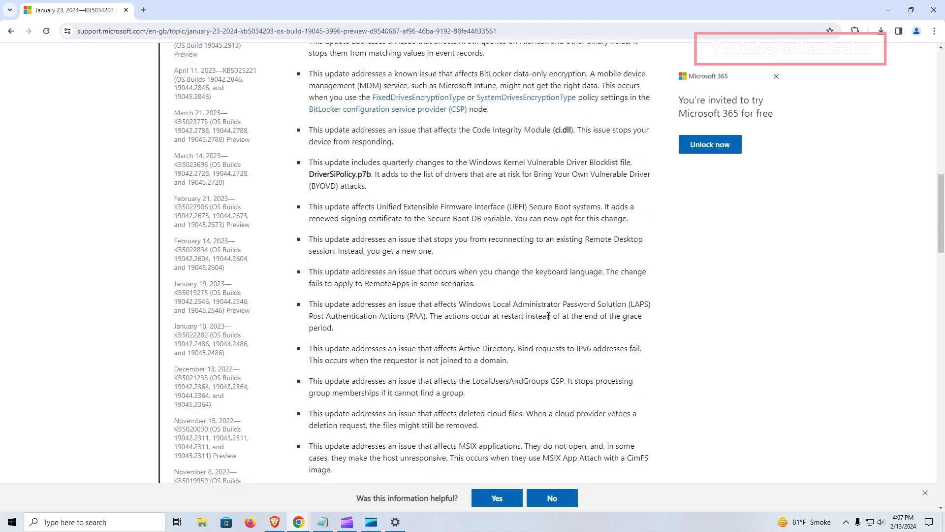
pyautogui.scroll(-2, 549, 316)
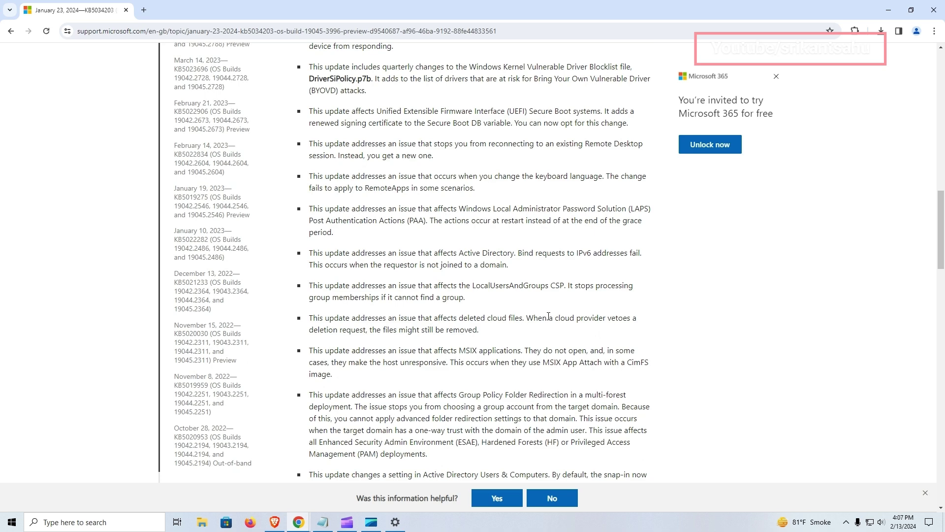
pyautogui.scroll(-1, 548, 317)
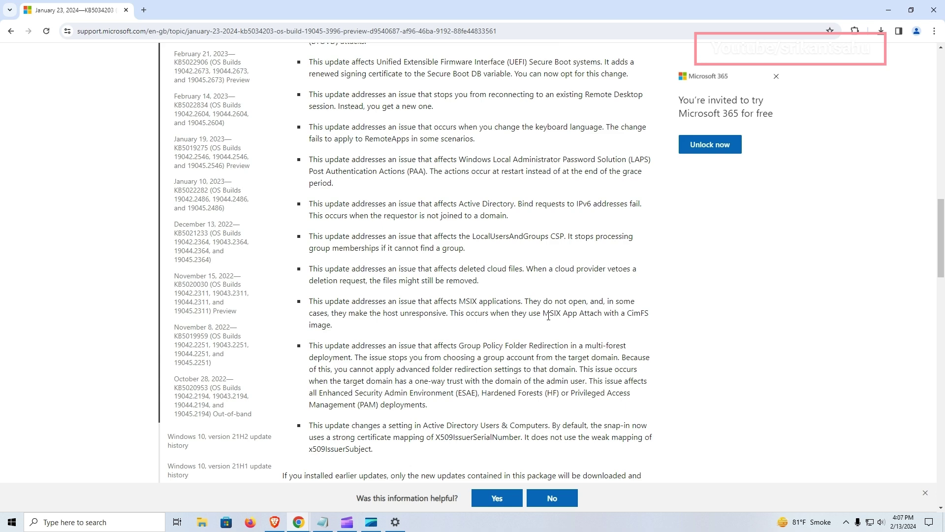
# Expand the known issues for KB5034763 and read the Copilot multi-monitor and 0xd0000034 symptoms and workarounds.
pyautogui.scroll(-8, 548, 315)
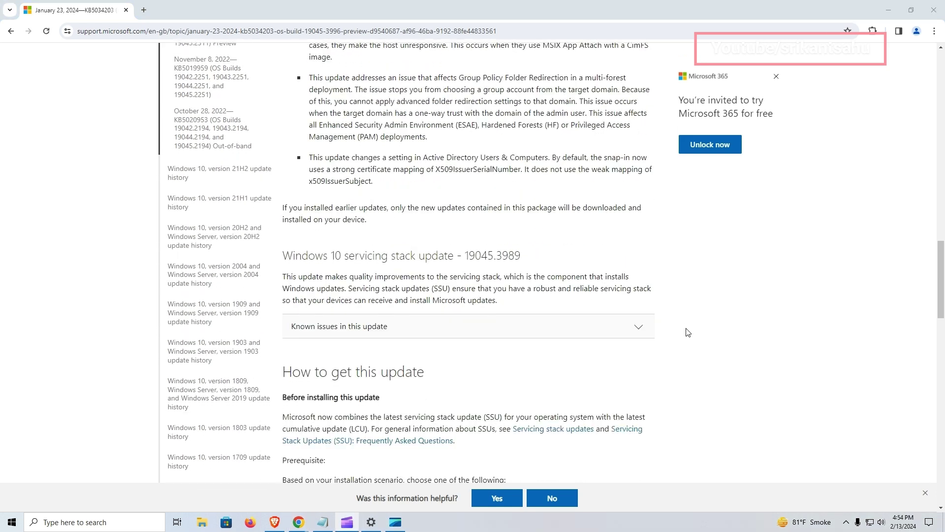
pyautogui.click(649, 207)
pyautogui.scroll(-1, 650, 208)
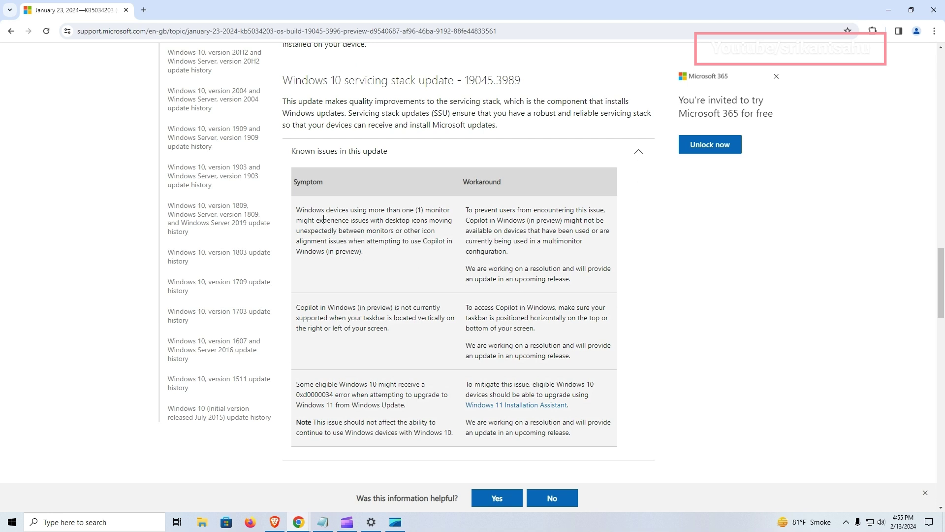
pyautogui.scroll(-1, 323, 219)
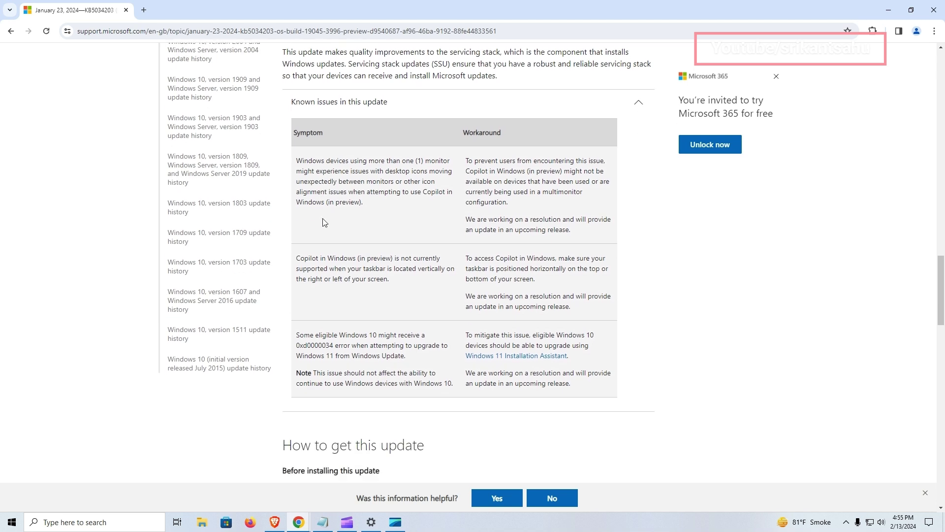